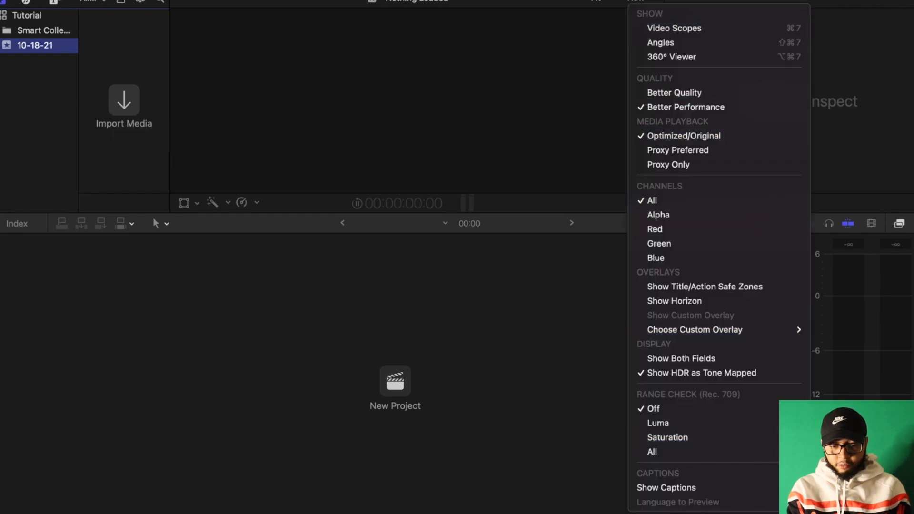
Start a media import and select all files in the STRIKE folder inside Downloads
key(Escape)
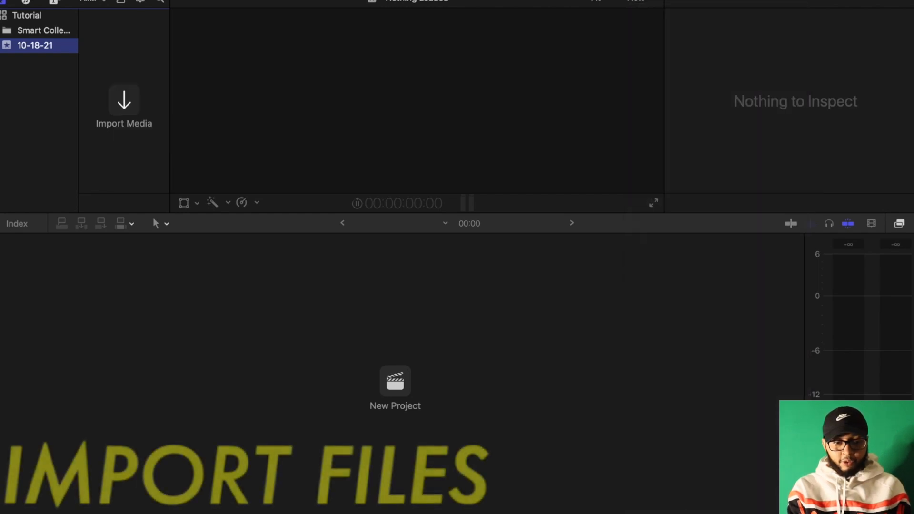
key(super+i)
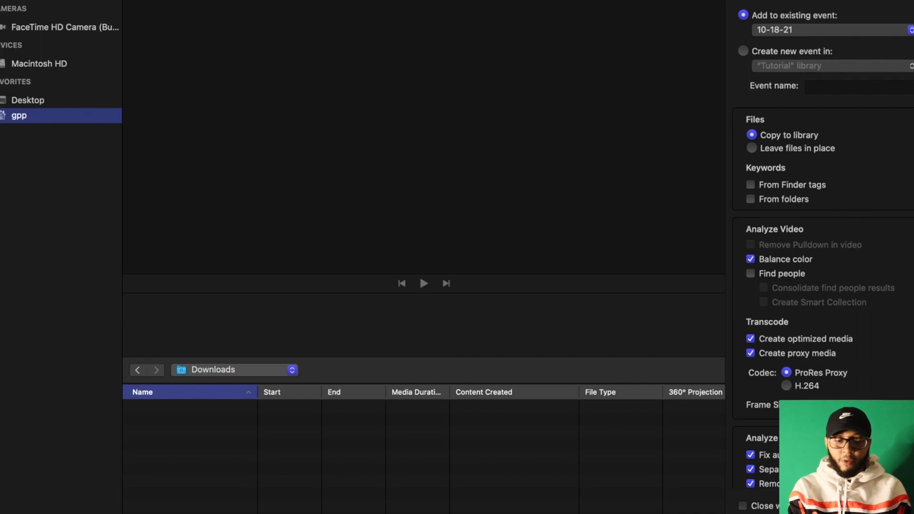
click(138, 370)
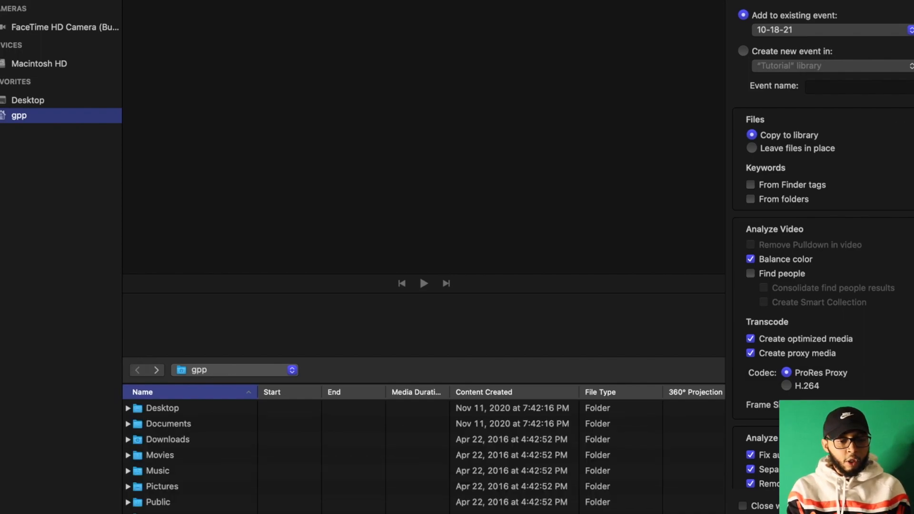
click(168, 439)
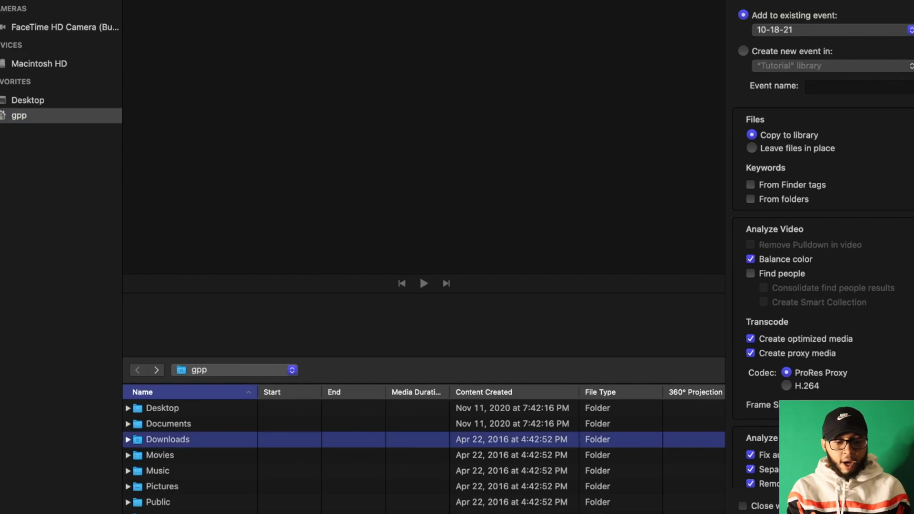
double_click(167, 440)
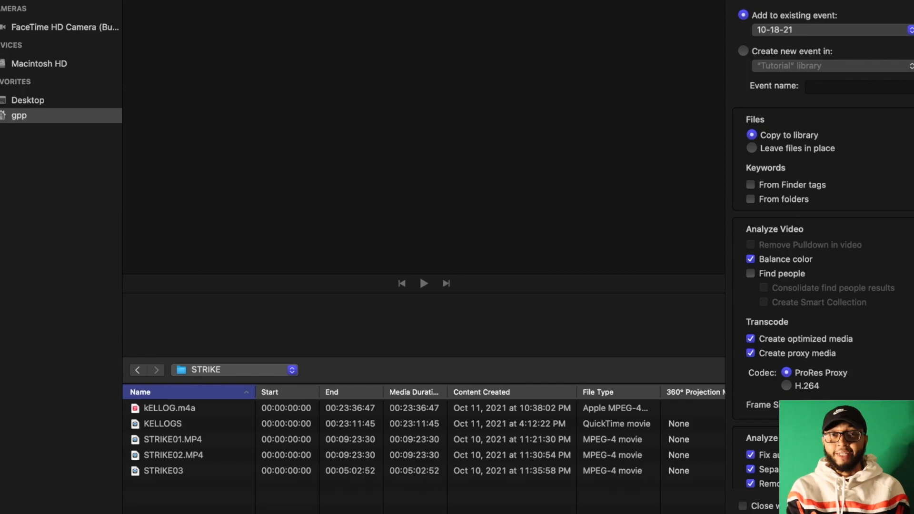
click(169, 408)
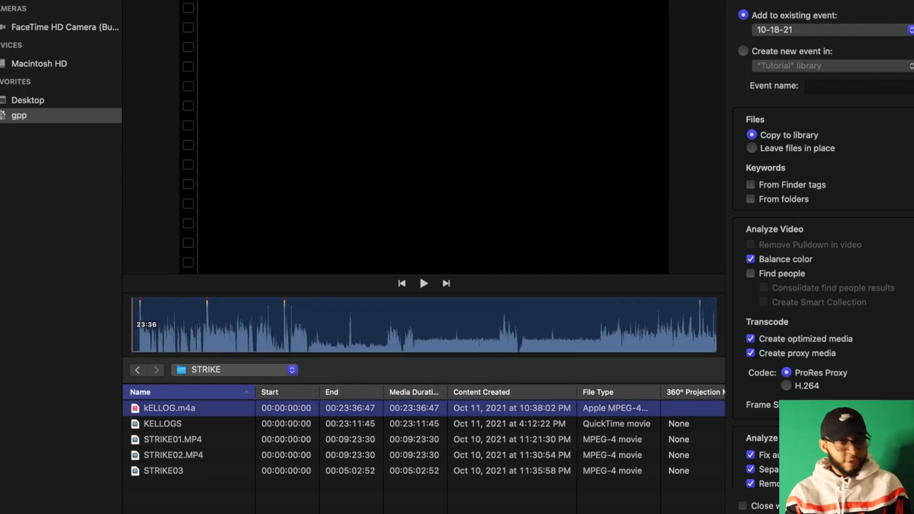
key(super+a)
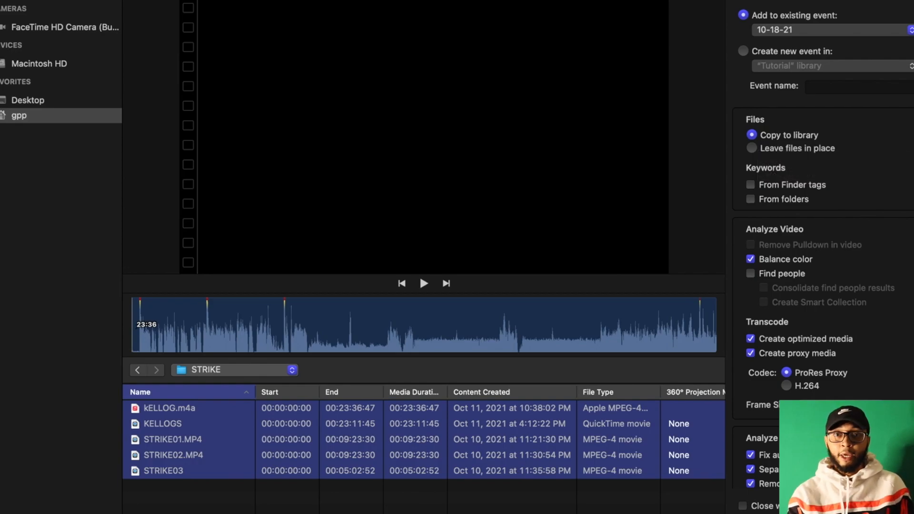
Set the import to leave files in place and import the selected media into the 10-18-21 event
click(752, 148)
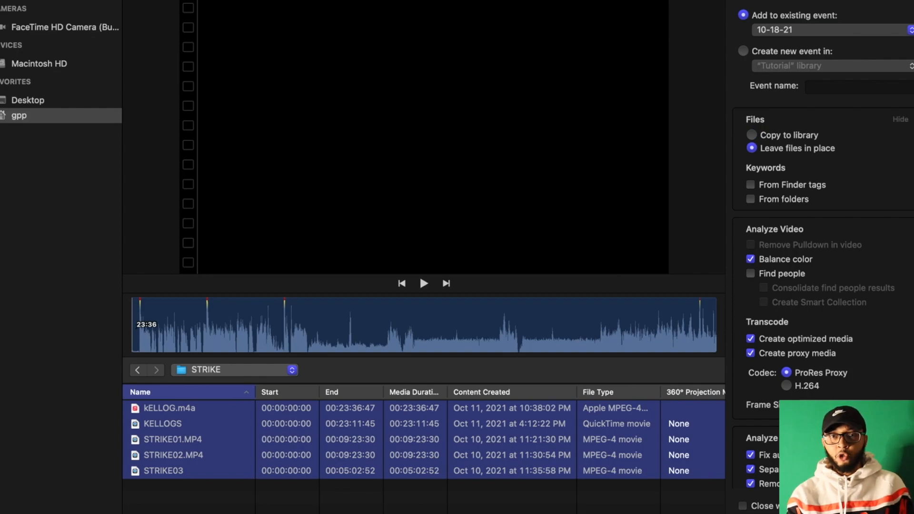
scroll(819, 214, down, 1)
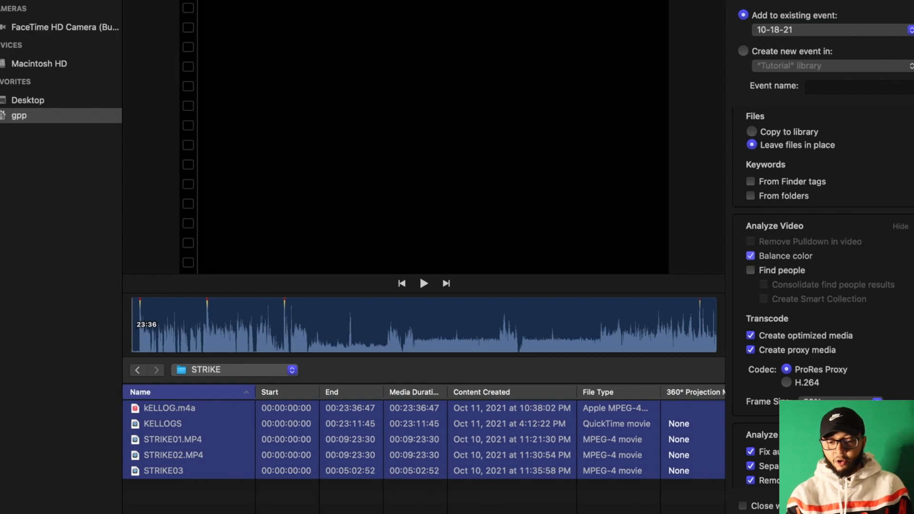
scroll(819, 238, down, 1)
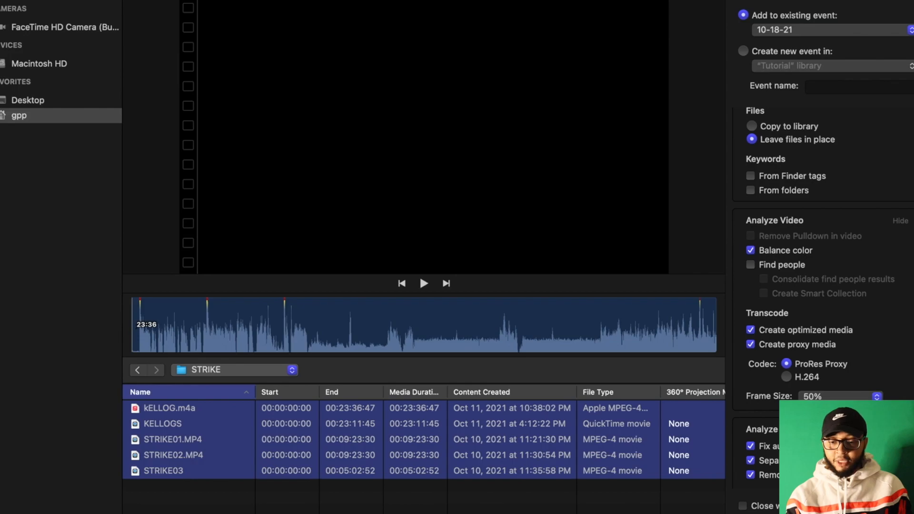
scroll(819, 252, down, 1)
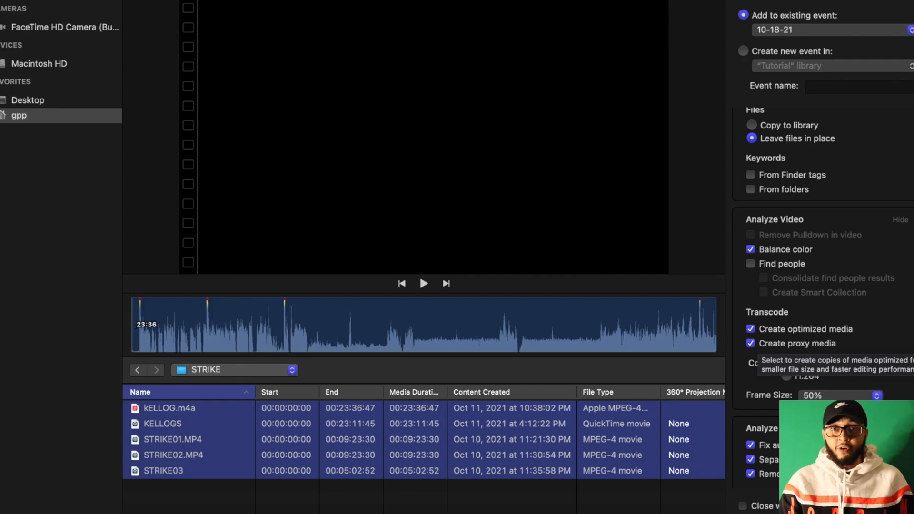
scroll(823, 285, down, 2)
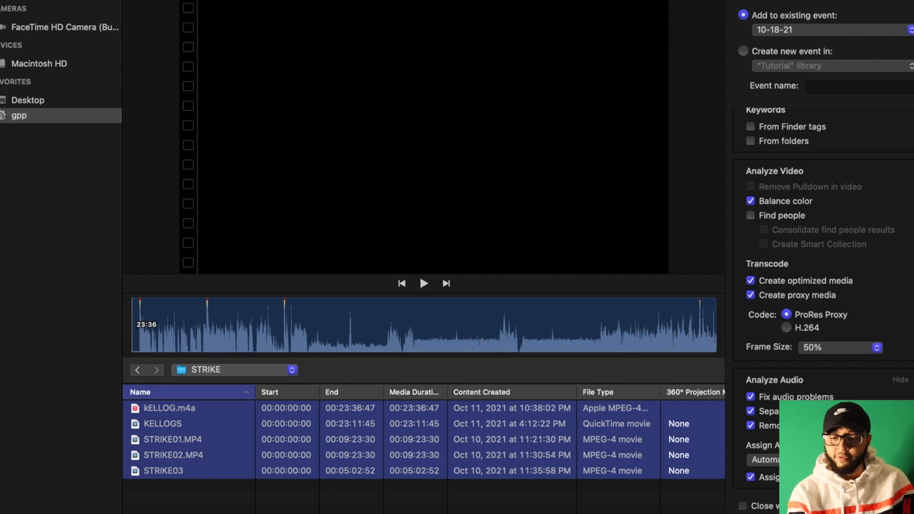
click(751, 397)
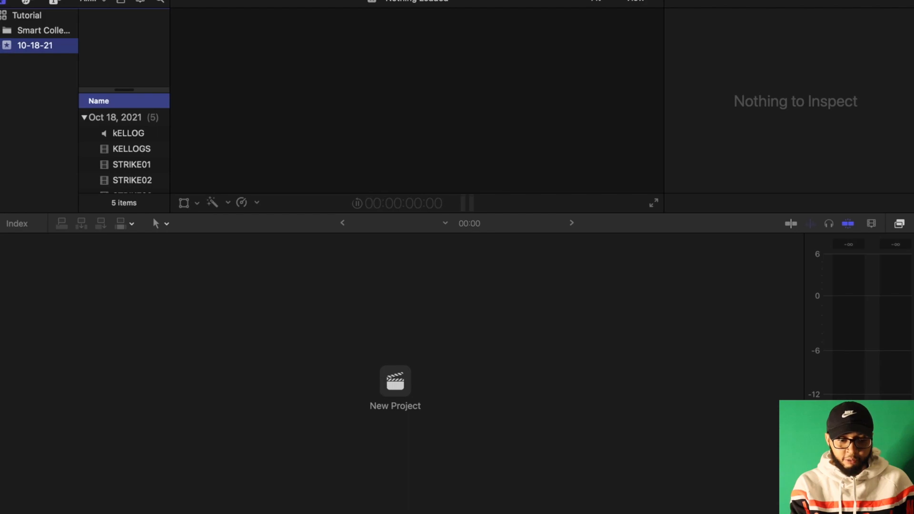
Check the background tasks for the imported media and move their window out of the way
scroll(124, 153, down, 1)
key(super+9)
drag(276, 403, 235, 3)
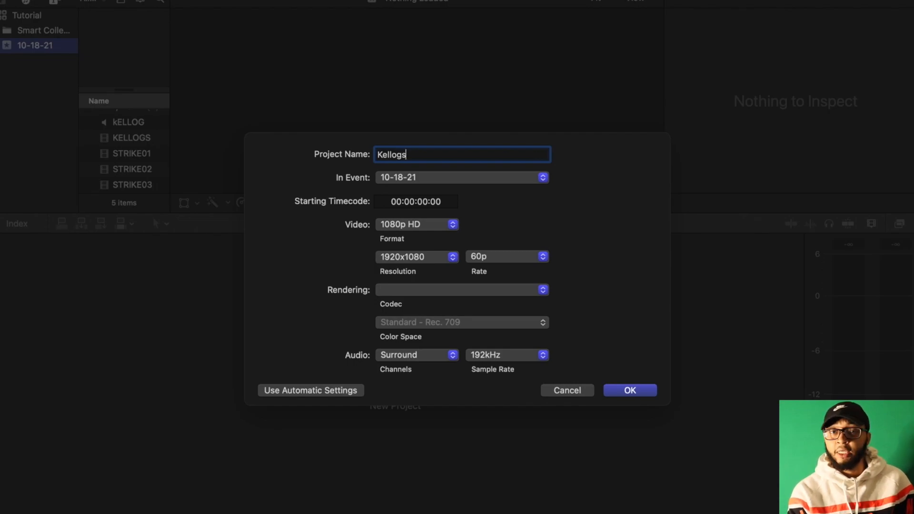
Try the 4K video format for the new Kellogs project and return to 1080p HD at 1920x1080
click(417, 225)
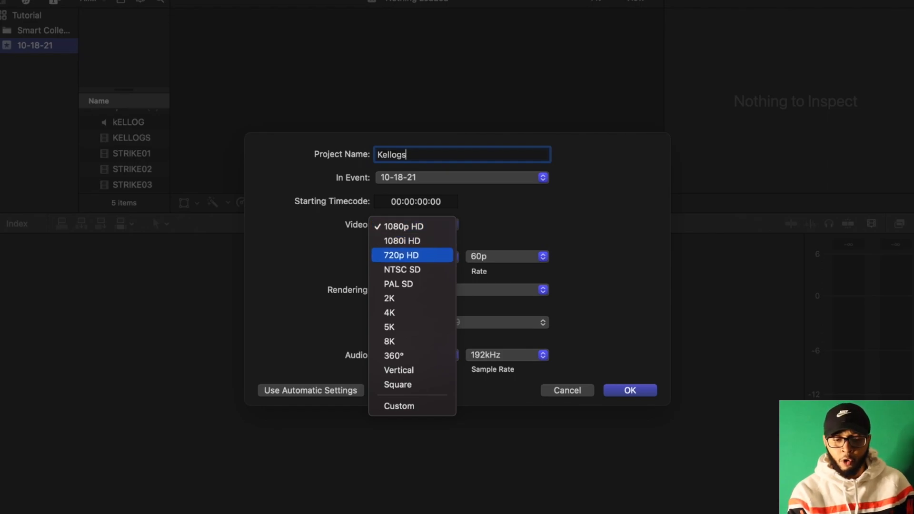
key(Return)
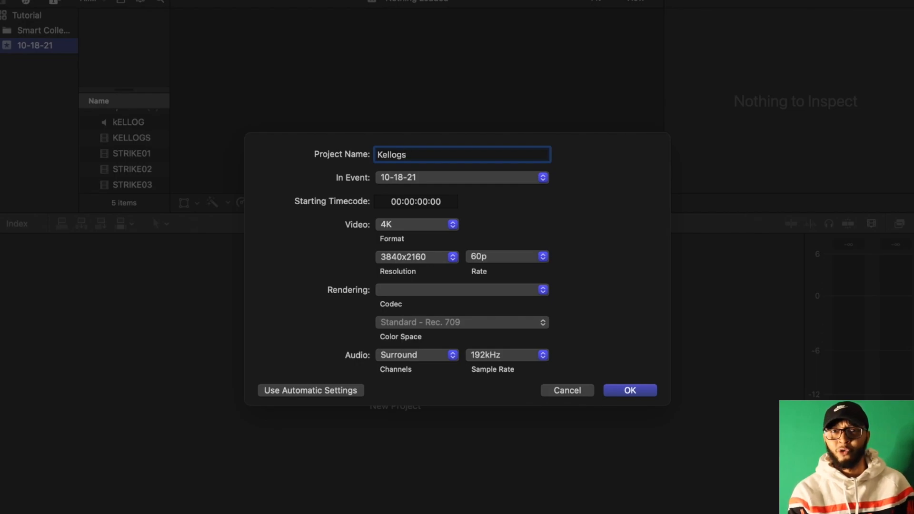
click(414, 257)
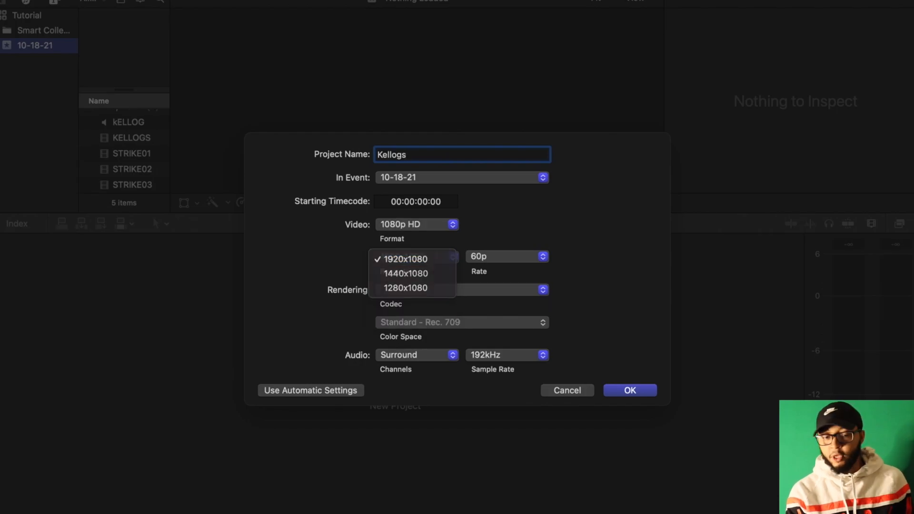
key(Return)
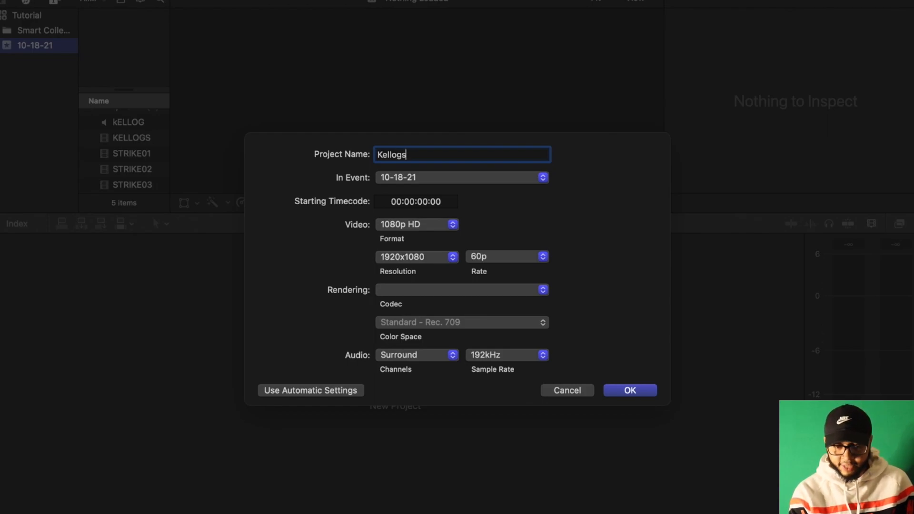
Set the rendering codec to Apple ProRes 4444 XQ and create the Kellogs project
click(462, 290)
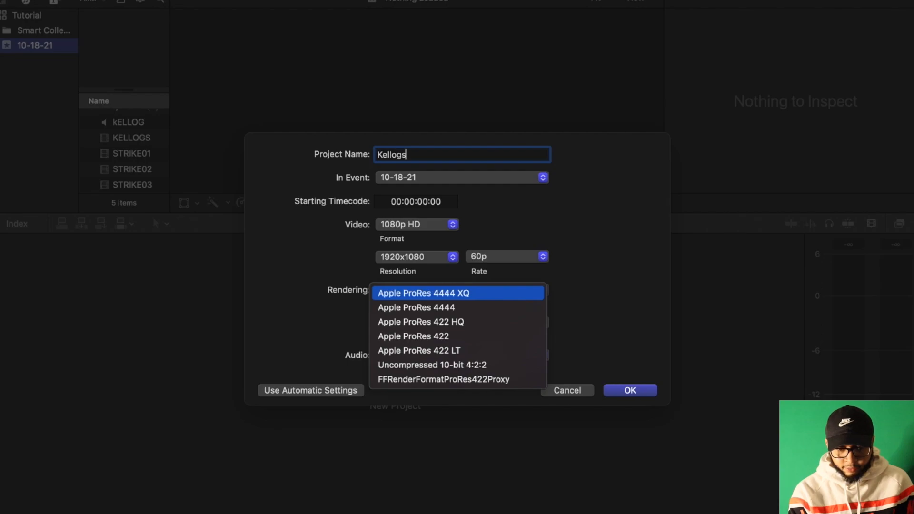
click(457, 293)
click(462, 289)
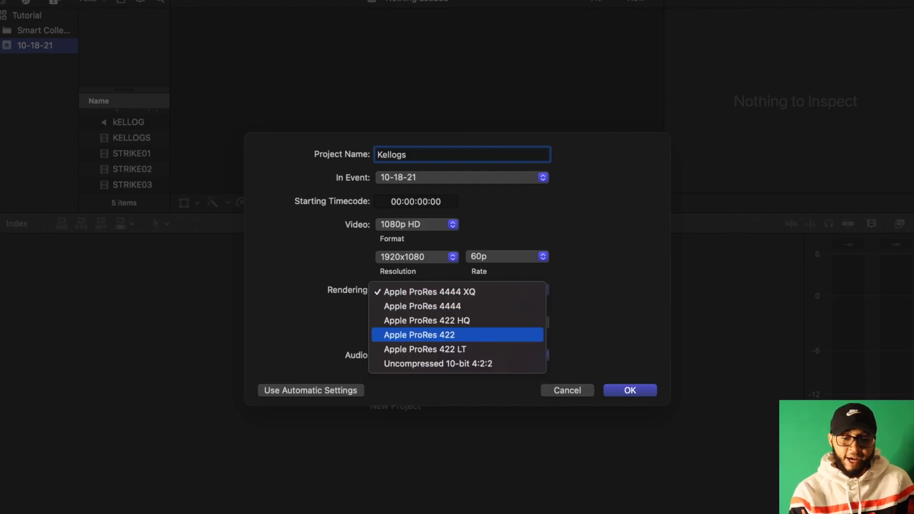
click(419, 335)
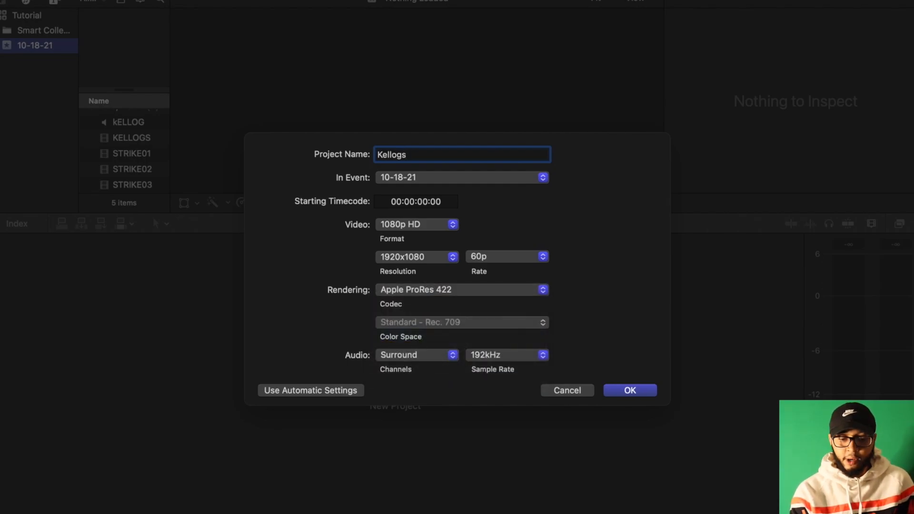
click(457, 290)
click(429, 248)
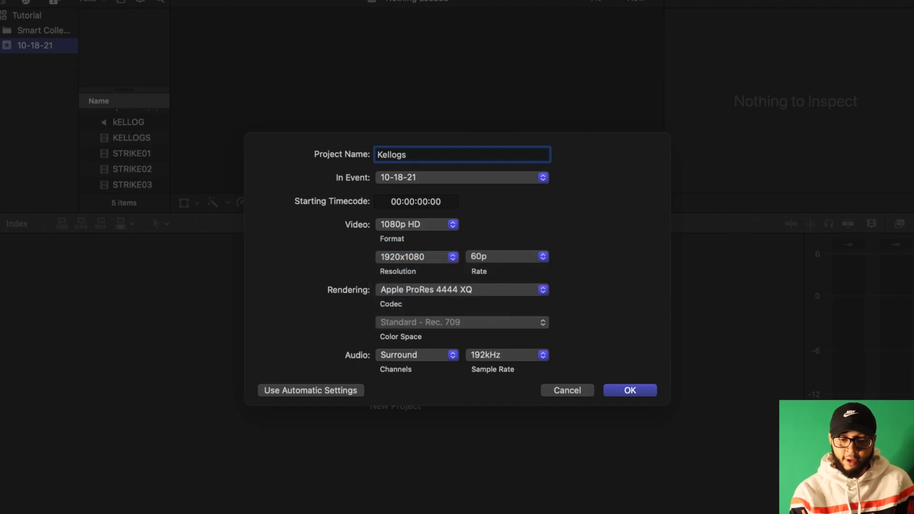
key(Return)
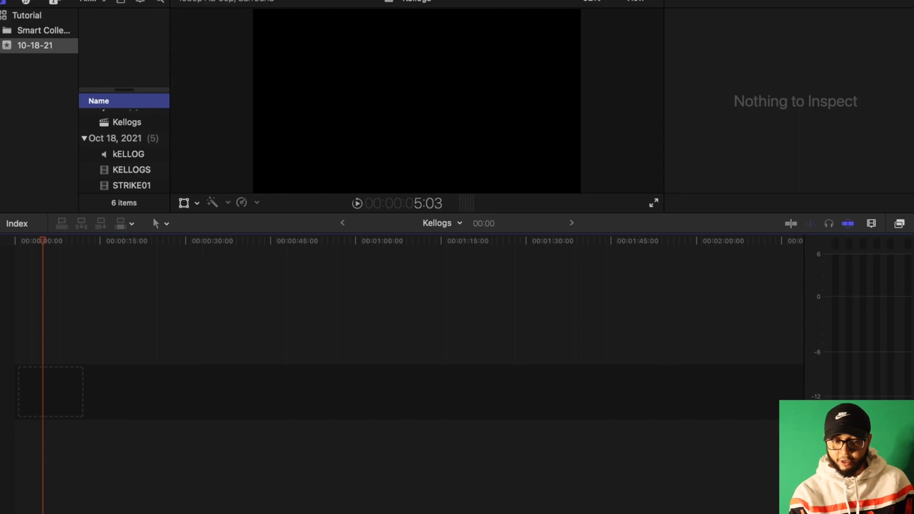
Add the STRIKE01 clip from the 10-18-21 event to the start of the Kellogs timeline
scroll(124, 152, down, 3)
scroll(124, 152, up, 5)
scroll(123, 153, down, 3)
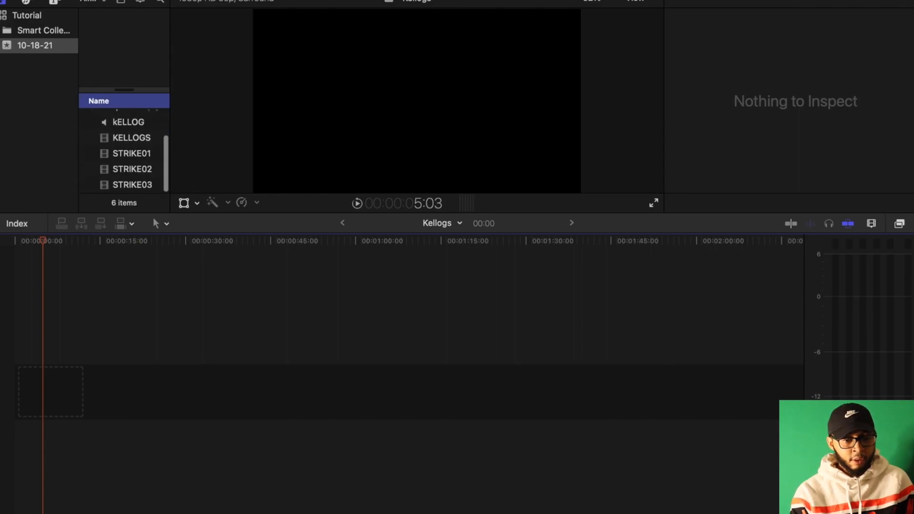
click(127, 123)
click(132, 138)
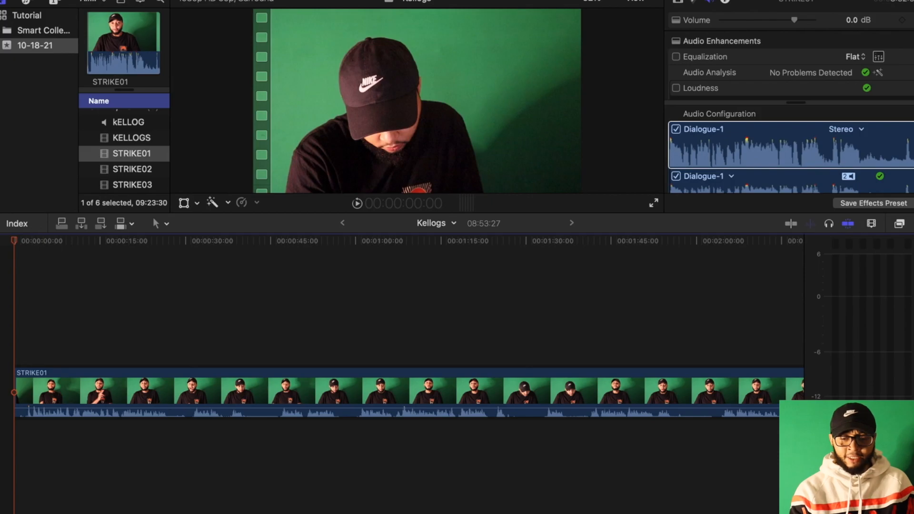
Apply the Letterbox video effect to the STRIKE01 clip in the timeline
click(409, 392)
key(super+5)
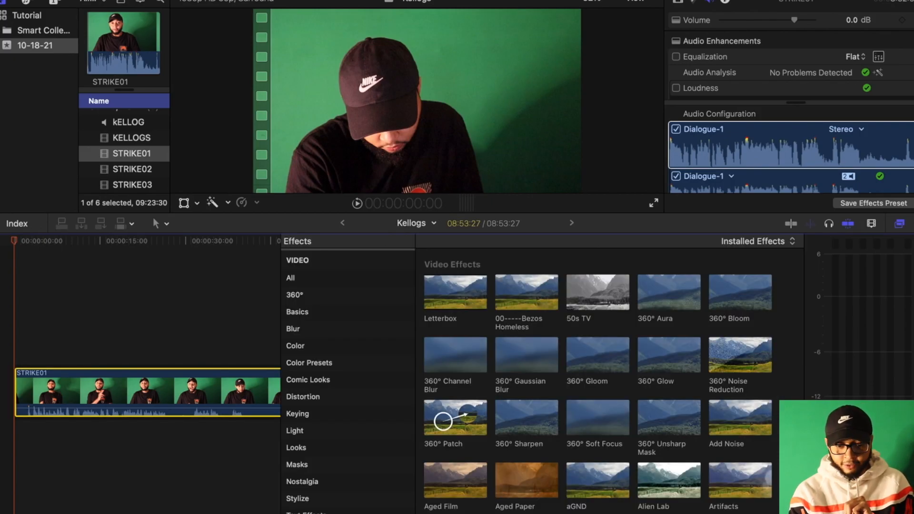
drag(455, 292, 148, 395)
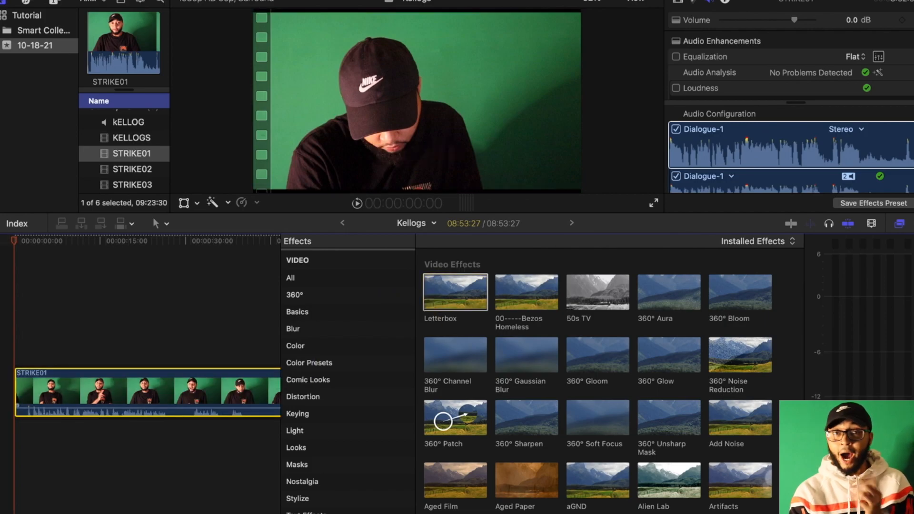
Apply the 360° Noise Reduction effect to the STRIKE01 clip and close the effects browser
click(740, 354)
drag(740, 355, 197, 398)
click(899, 223)
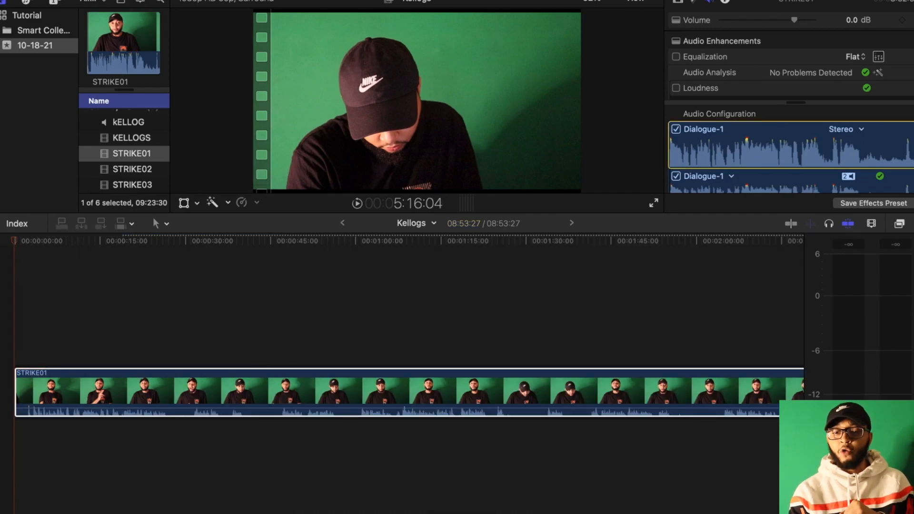